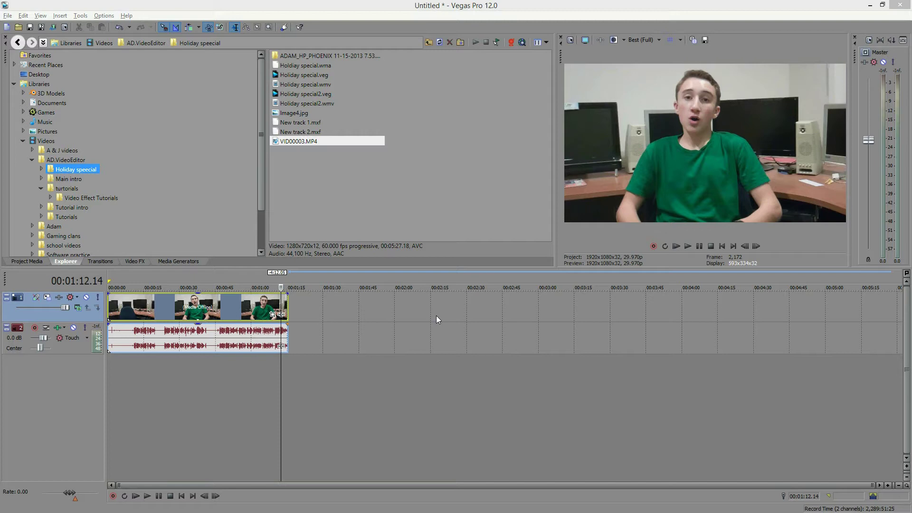
Position the playhead on the clip, then add Sony Deform to its Event FX chain
left_click(241, 315)
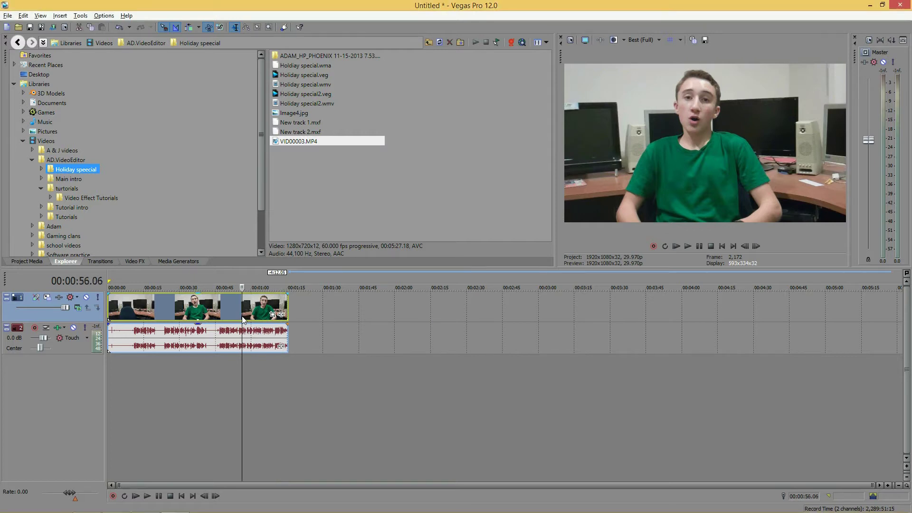
left_click(271, 305)
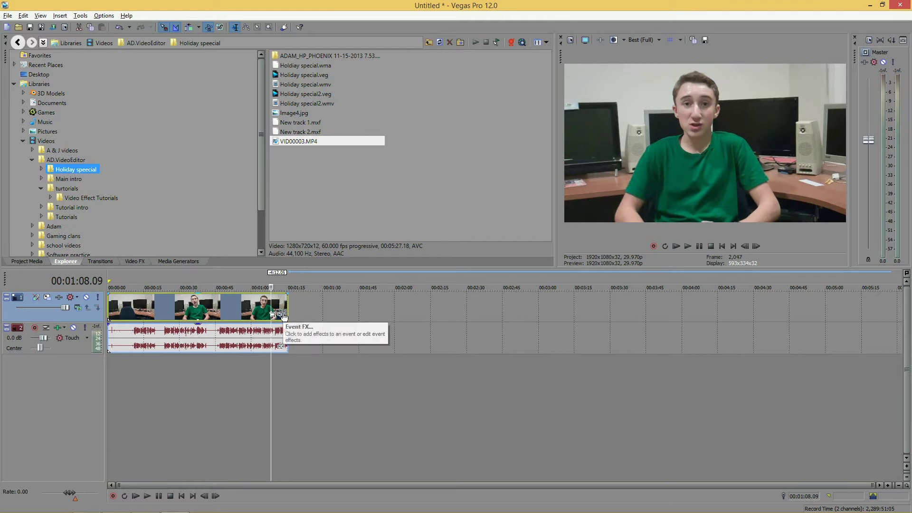
left_click(282, 314)
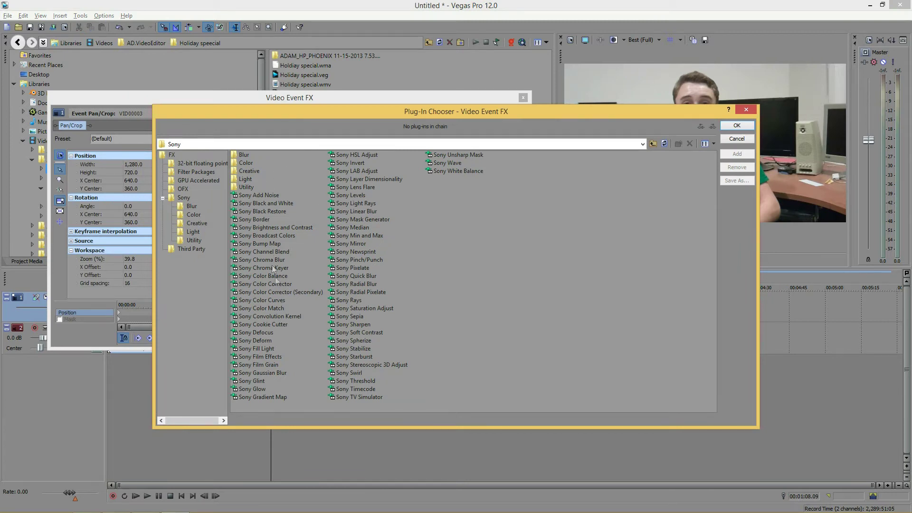
left_click(257, 340)
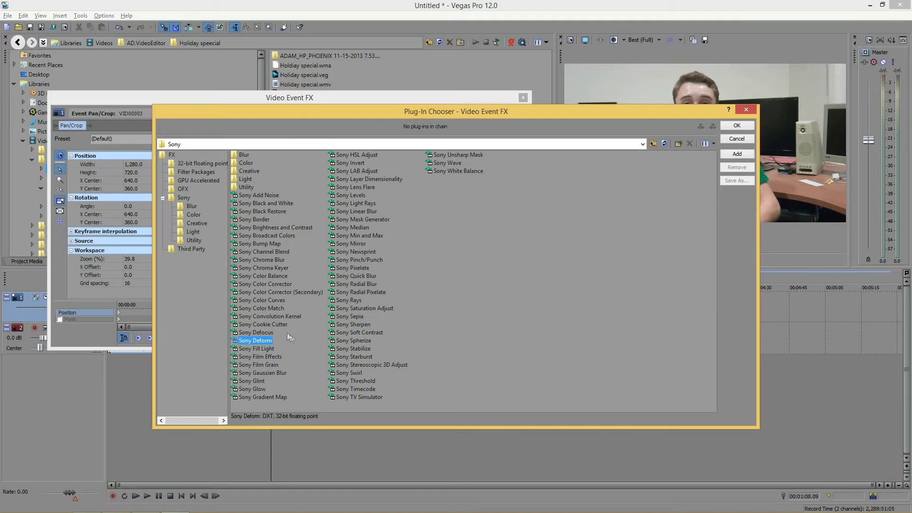
left_click(737, 153)
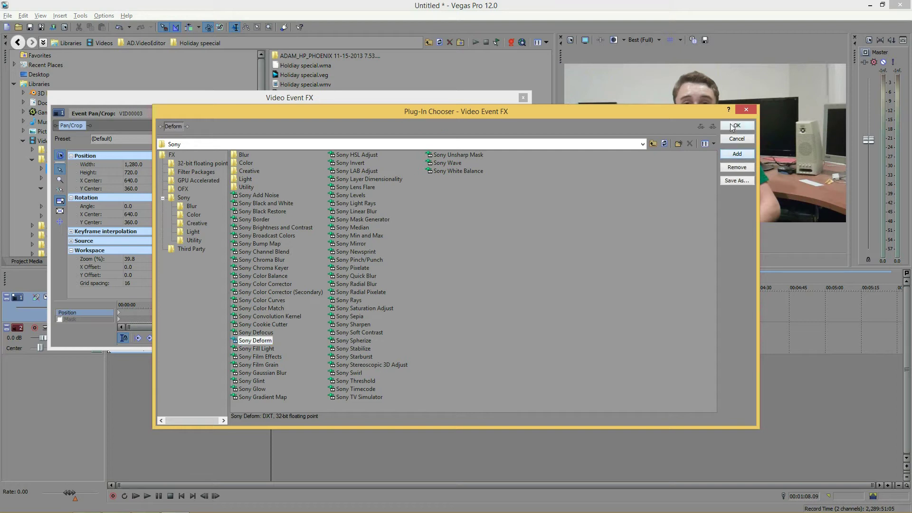
left_click(734, 126)
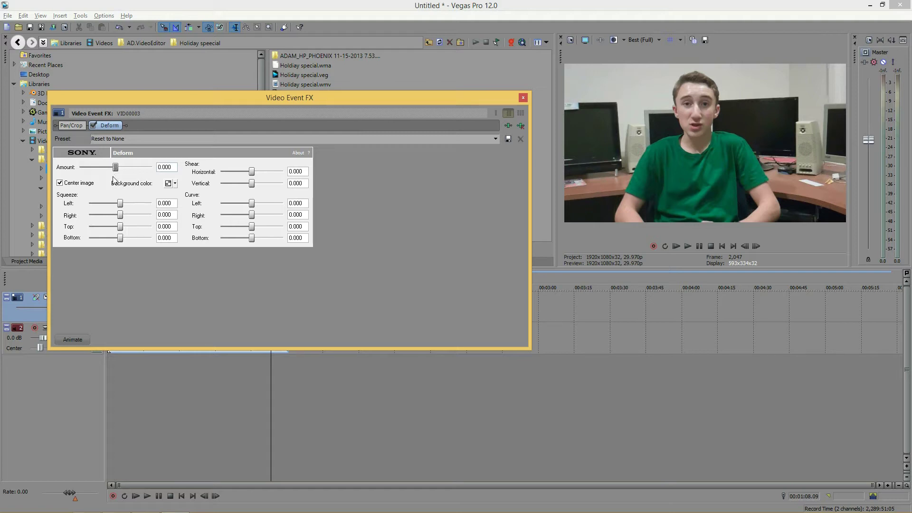
Try Deform Amount at 0.829 and -1.000, then begin adjusting Squeeze Left
mouse_move(115, 167)
left_mouse_down()
mouse_move(138, 169)
mouse_move(147, 189)
mouse_move(121, 172)
left_mouse_up()
mouse_move(118, 168)
left_mouse_down()
mouse_move(80, 173)
mouse_move(152, 172)
mouse_move(117, 169)
left_mouse_up()
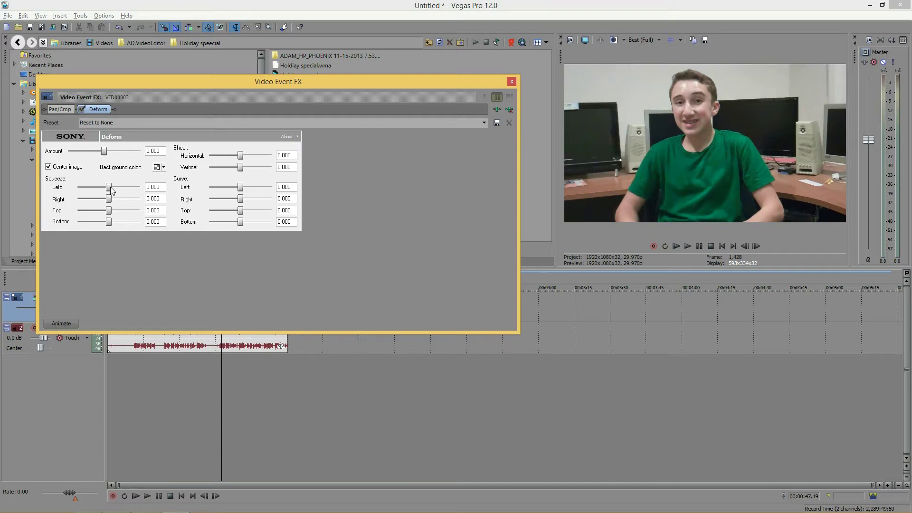
left_click(111, 190)
Set Deform Amount to 0.316, Squeeze Left 1.000 and Squeeze Right -1.000, then raise Squeeze Top
left_click_drag(110, 188, 141, 192)
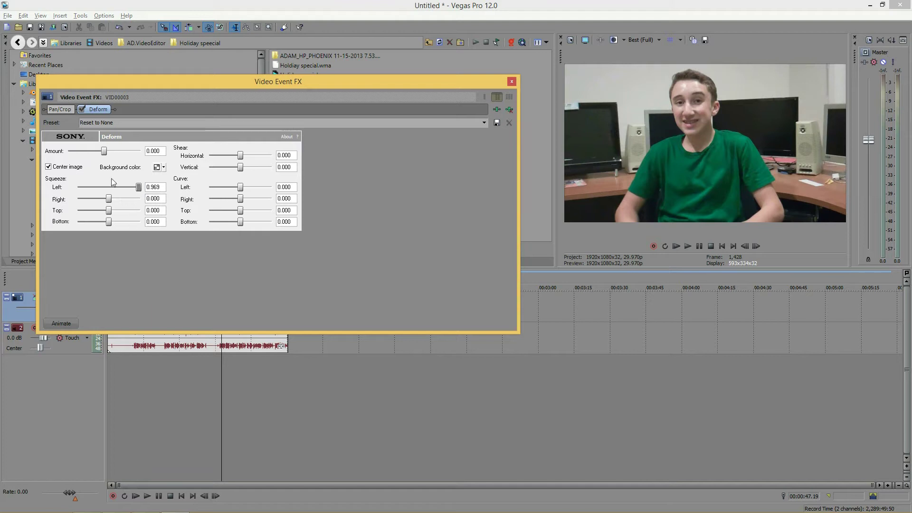
left_click_drag(107, 156, 119, 156)
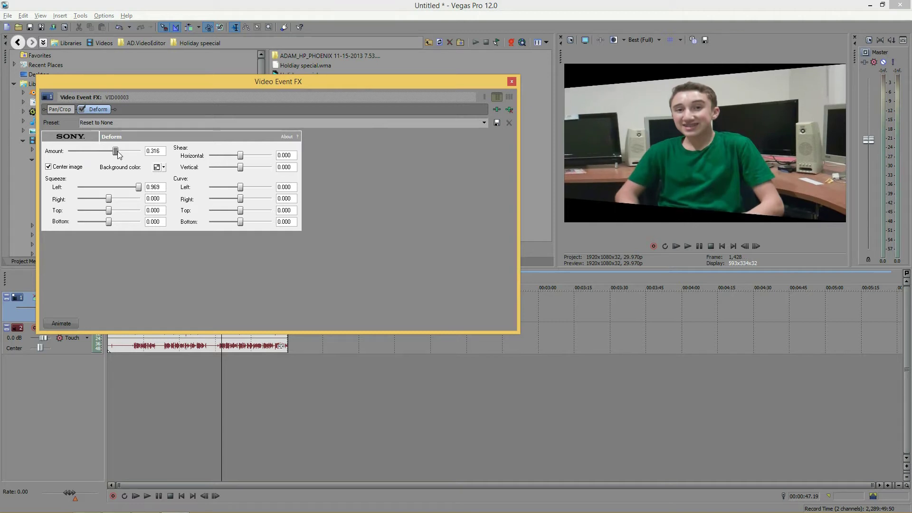
left_click_drag(138, 187, 166, 197)
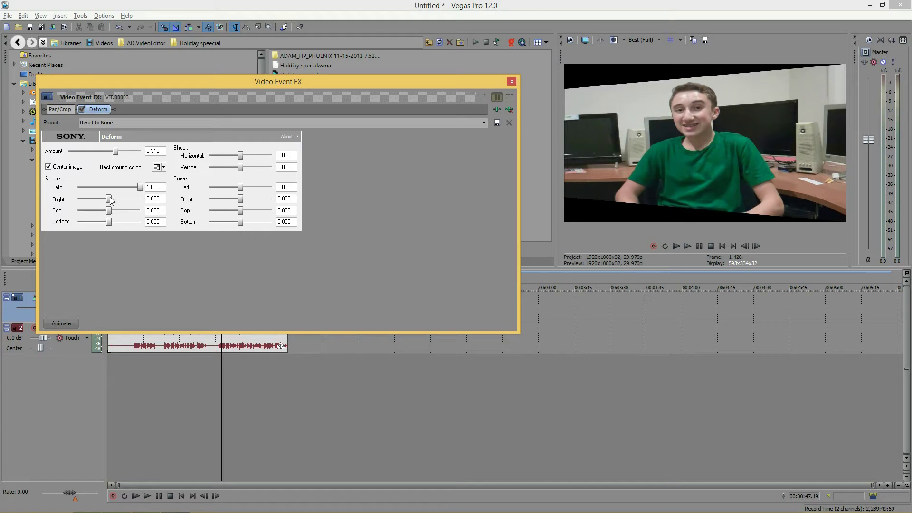
left_click_drag(110, 196, 181, 208)
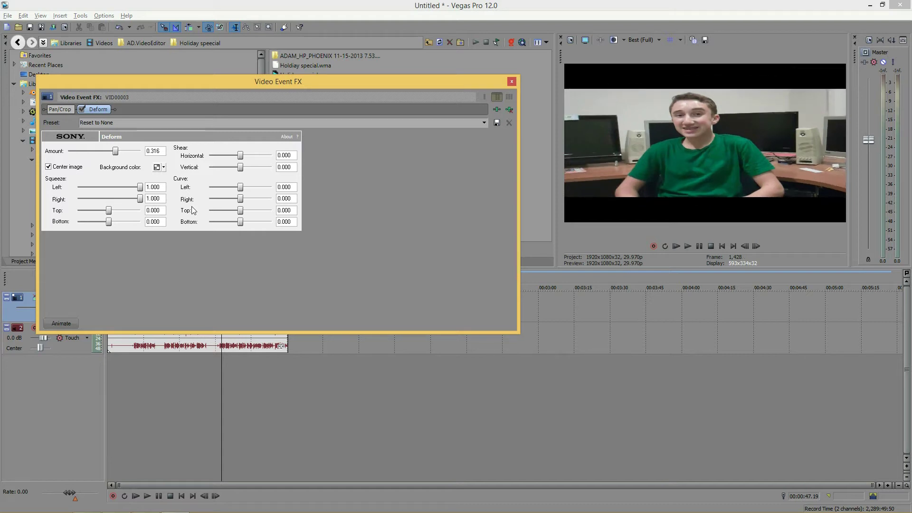
left_click_drag(140, 198, 38, 195)
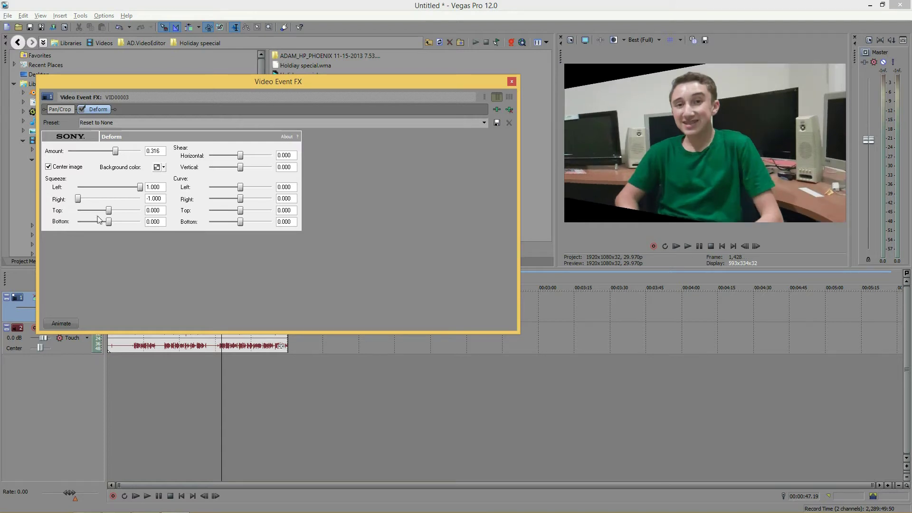
mouse_move(110, 212)
left_mouse_down()
mouse_move(125, 213)
mouse_move(100, 225)
left_mouse_up()
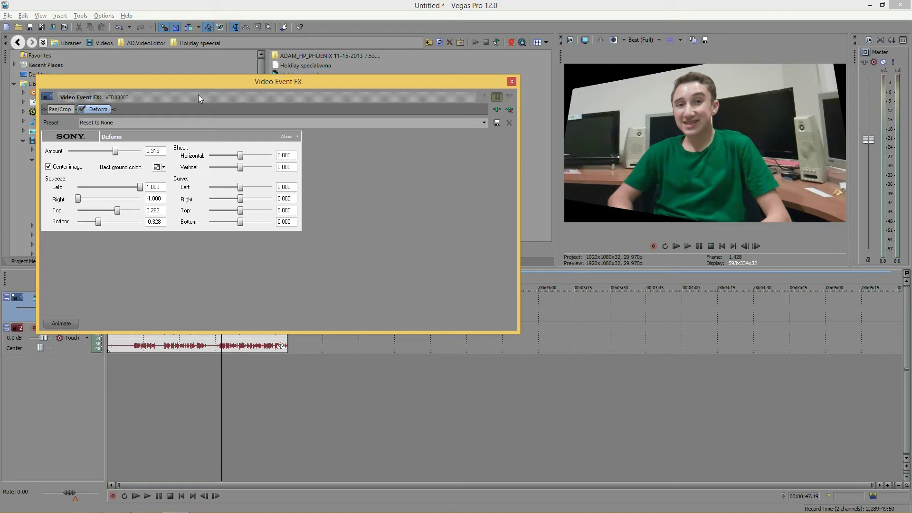
Set Shear Horizontal to -0.023 with top squeeze 0.282 and bottom -0.328
mouse_move(241, 155)
left_mouse_down()
mouse_move(221, 158)
mouse_move(265, 161)
mouse_move(242, 163)
left_mouse_up()
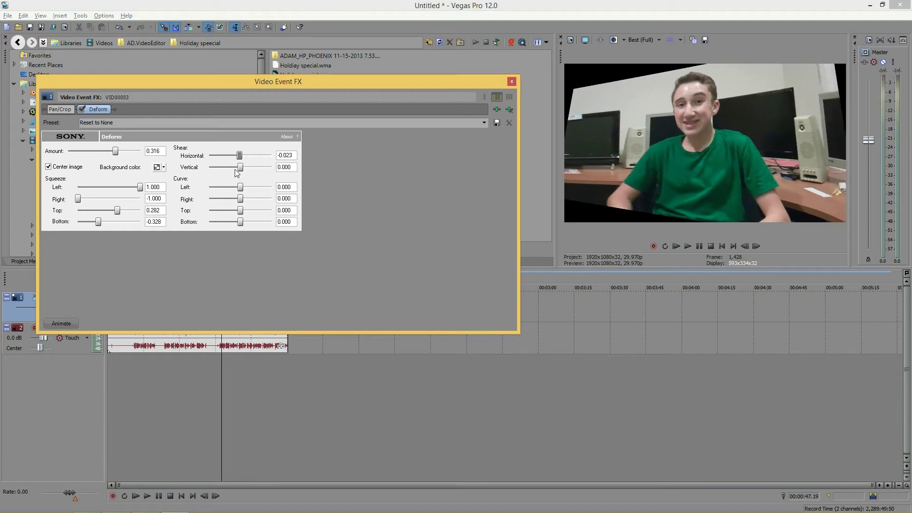
Test and reset horizontal shear, then set Shear Horizontal 0.359 and Shear Vertical -0.130
left_click_drag(239, 157, 243, 157)
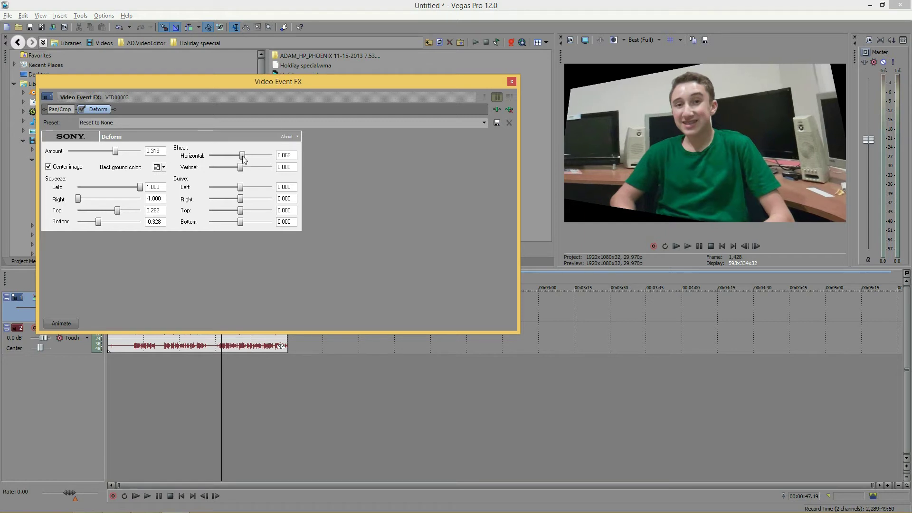
double_click(242, 157)
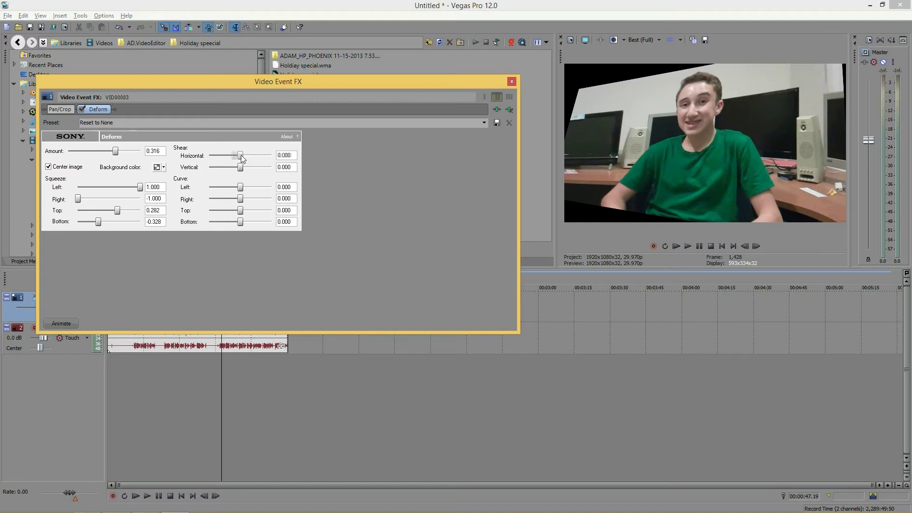
left_click_drag(240, 157, 268, 155)
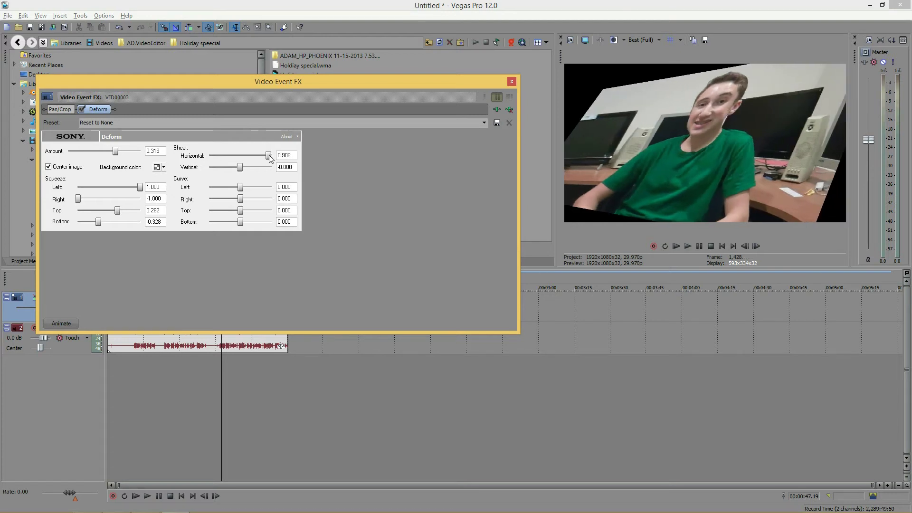
double_click(269, 155)
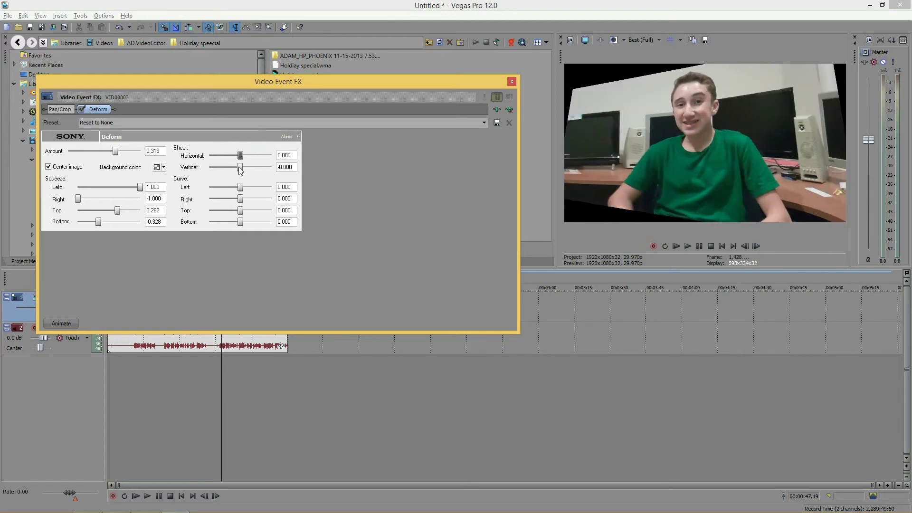
left_click_drag(241, 155, 251, 155)
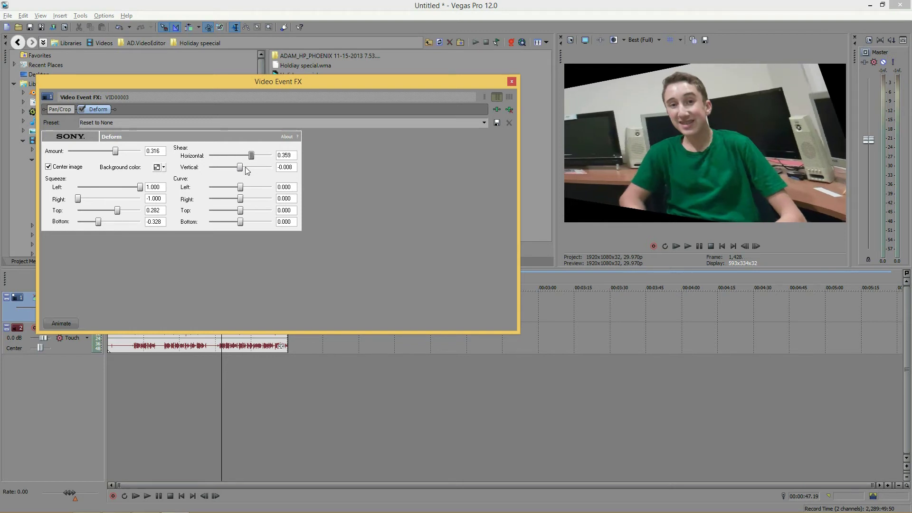
left_click_drag(237, 170, 236, 172)
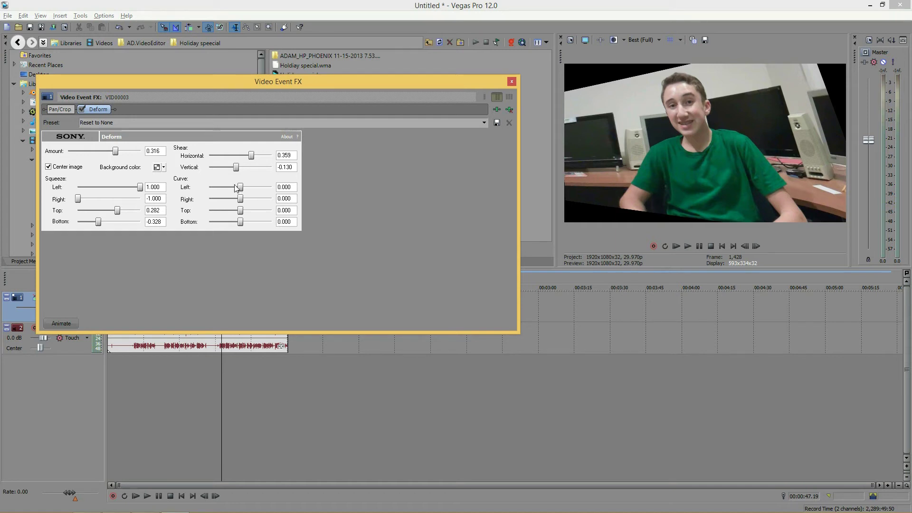
Test Curve Left at both extremes, return it to 0.000, then set Curve Top to 1.000
left_click_drag(240, 189, 284, 195)
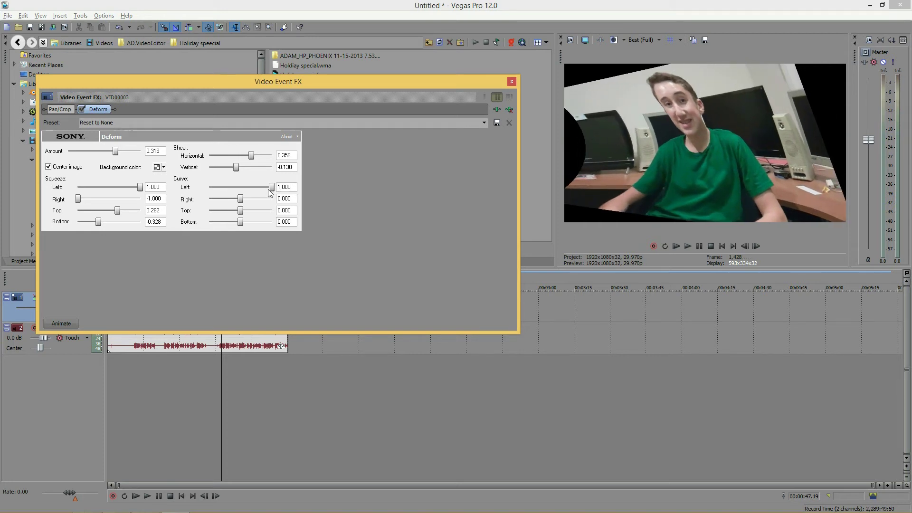
left_click_drag(270, 191, 201, 175)
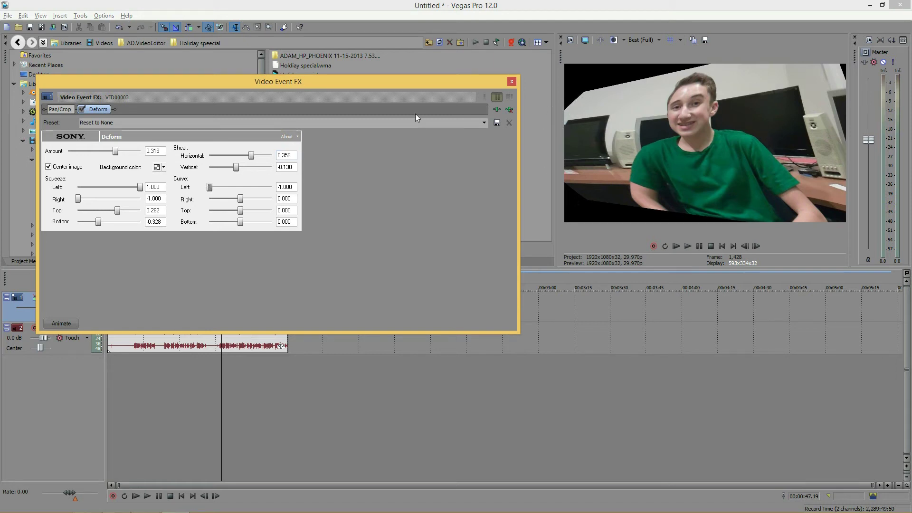
left_click_drag(211, 189, 245, 194)
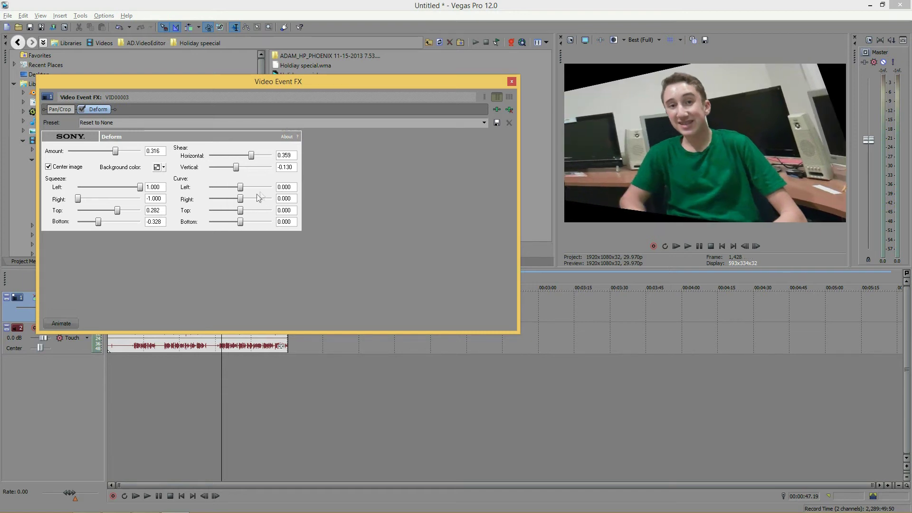
left_click_drag(241, 211, 316, 216)
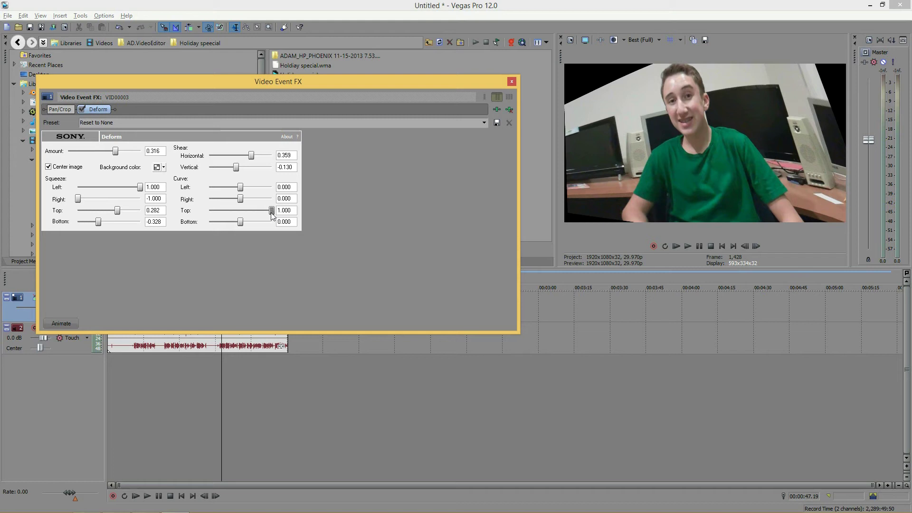
Set Curve Top -1.000, Curve Right -0.924, Curve Left 0.160 and Curve Bottom -1.000
left_click_drag(273, 215, 204, 221)
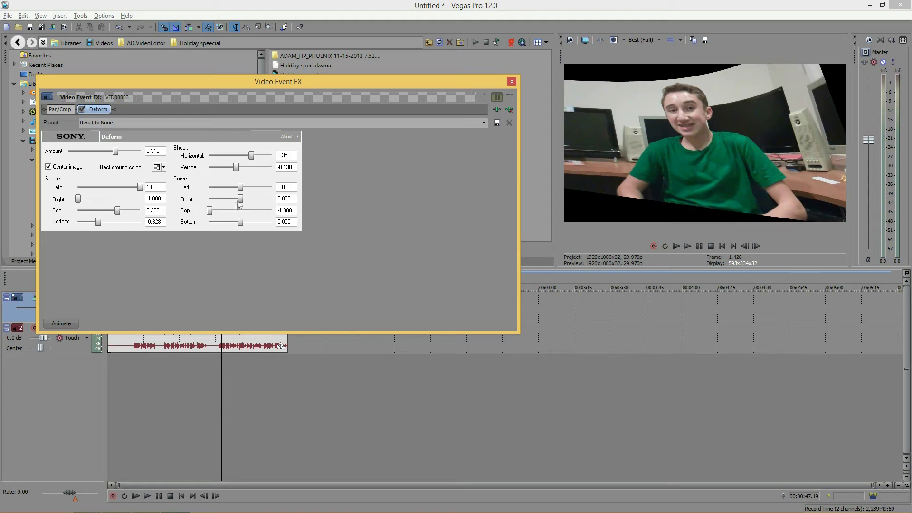
left_click_drag(241, 201, 245, 181)
left_click_drag(241, 221, 241, 222)
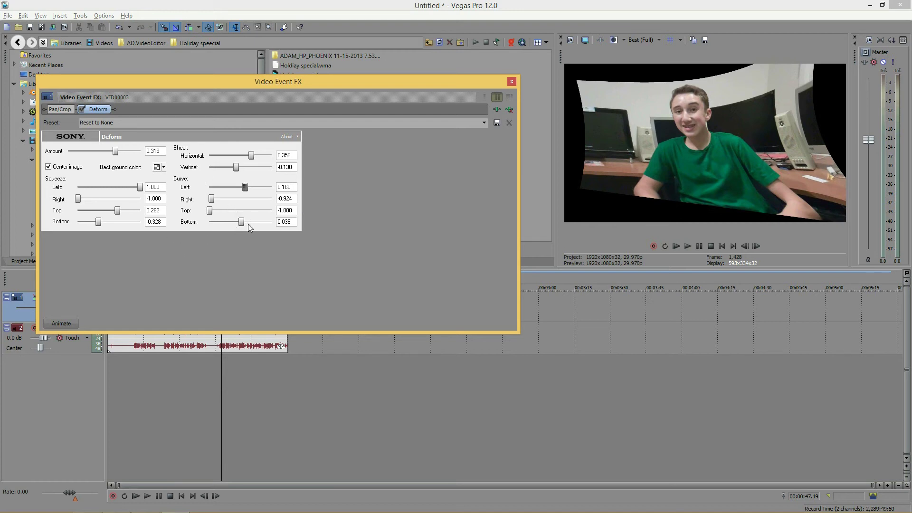
left_click_drag(241, 222, 186, 223)
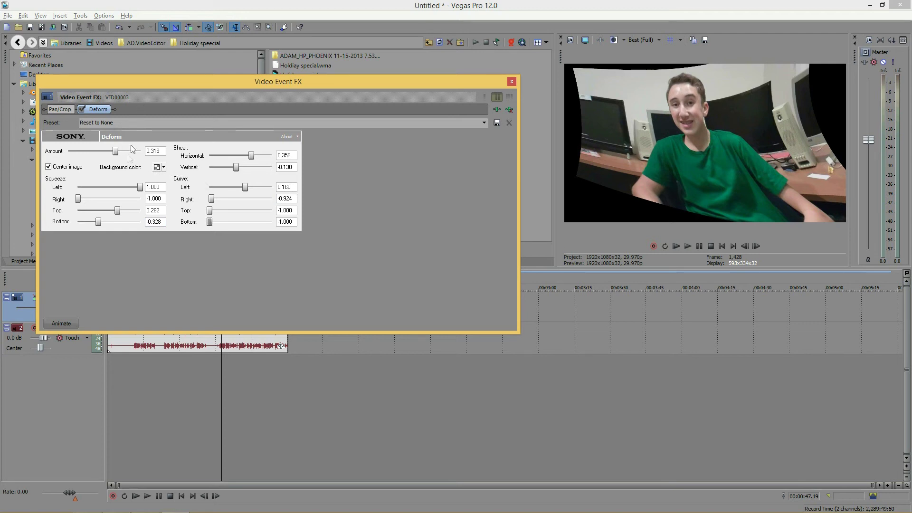
Raise Deform Amount to 0.934 and adjust Curve Bottom to -0.588
left_click(210, 222)
left_click_drag(116, 151, 148, 155)
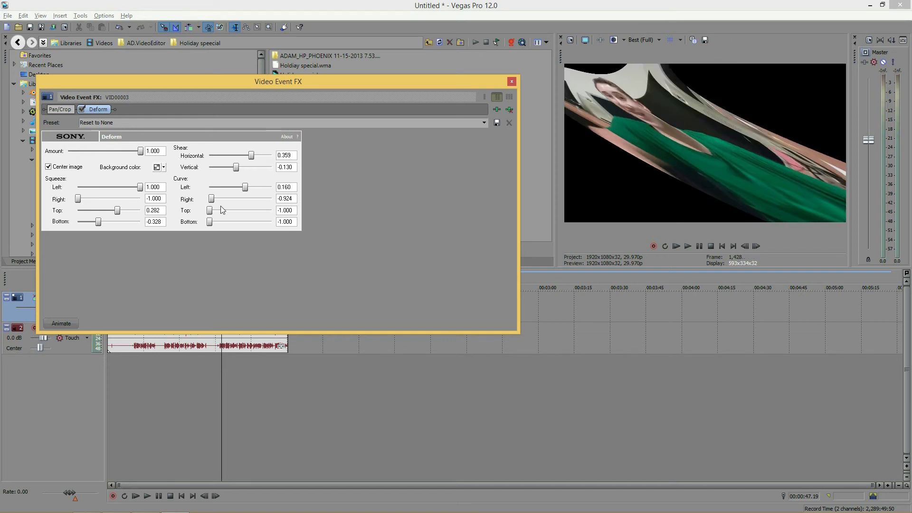
left_click_drag(210, 224, 243, 223)
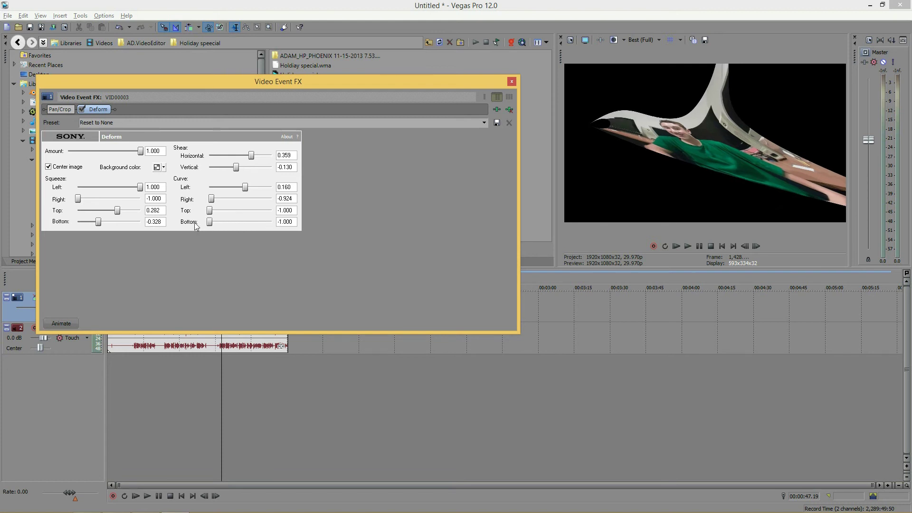
left_click_drag(242, 223, 223, 225)
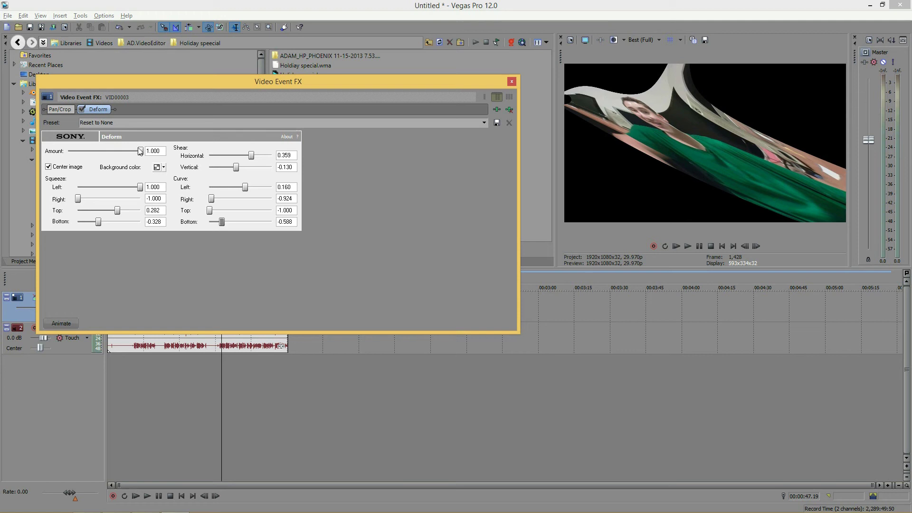
mouse_move(140, 151)
left_mouse_down()
mouse_move(56, 149)
mouse_move(139, 161)
left_mouse_up()
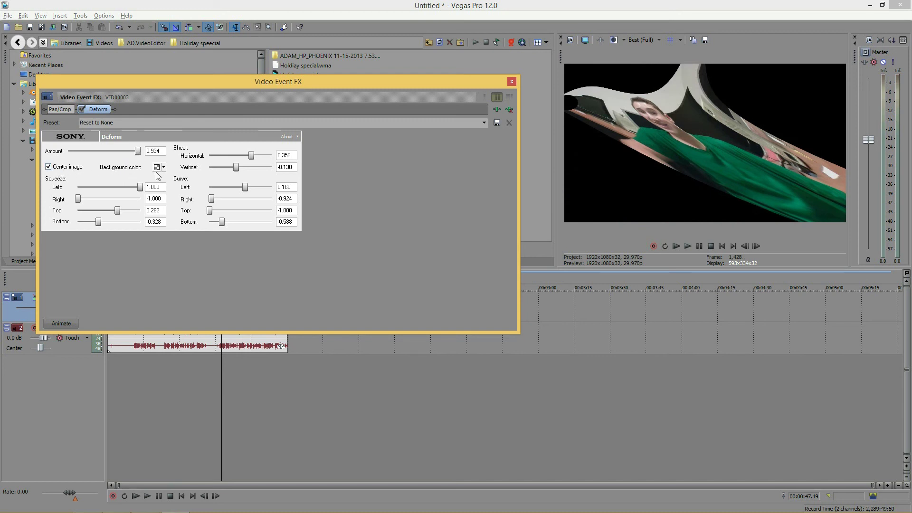
left_click(58, 168)
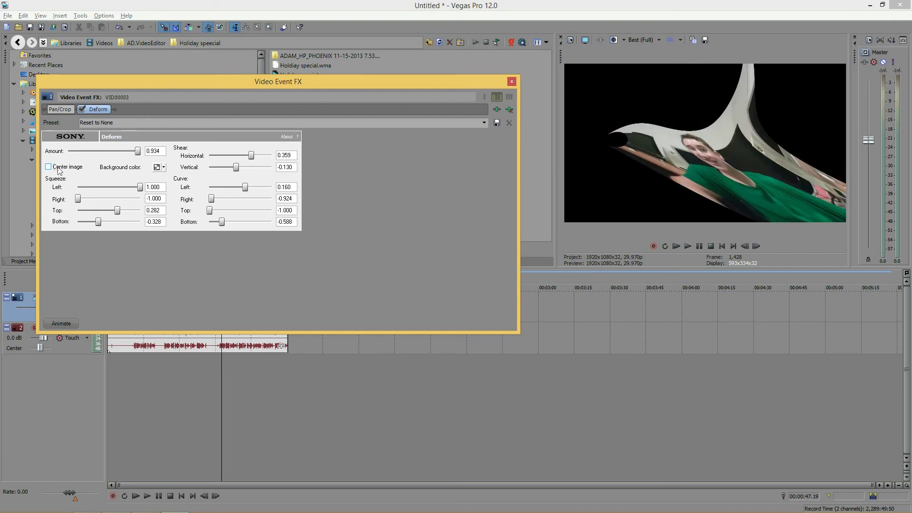
left_click(55, 169)
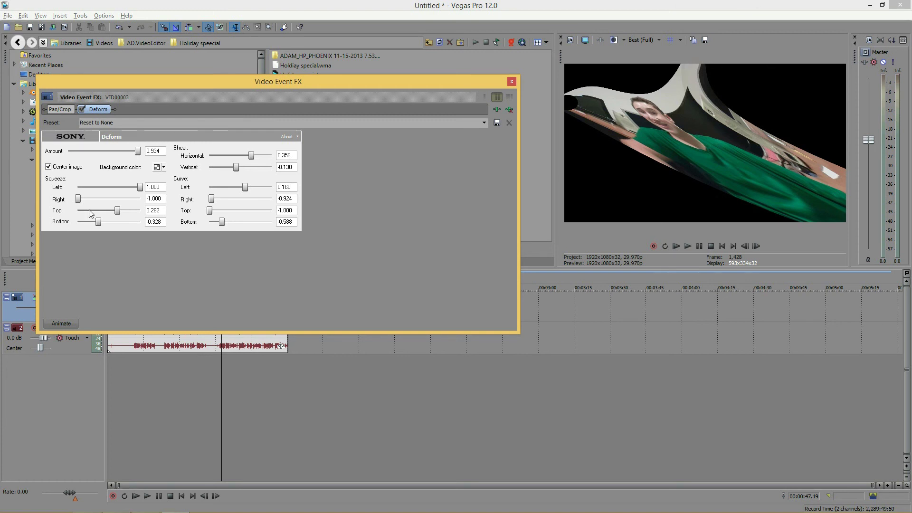
Make the Deform background colour opaque and set it to green
left_click(164, 167)
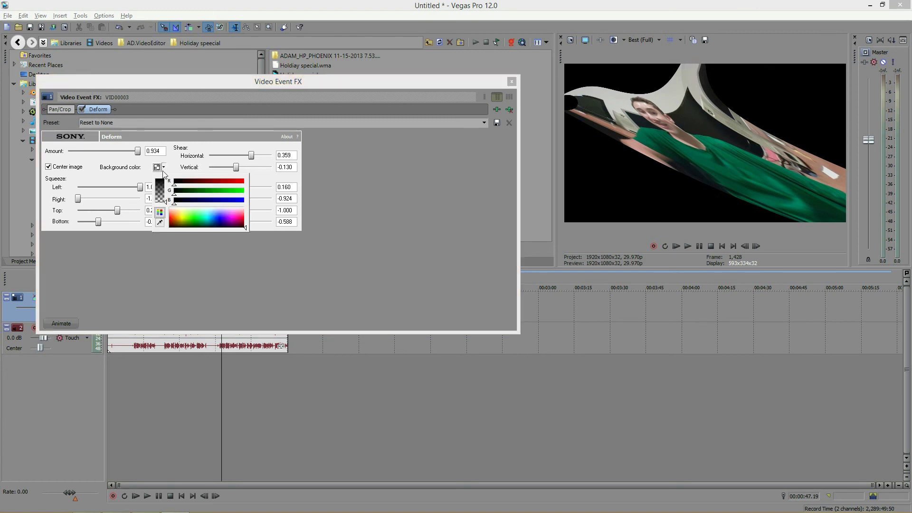
left_click(163, 185)
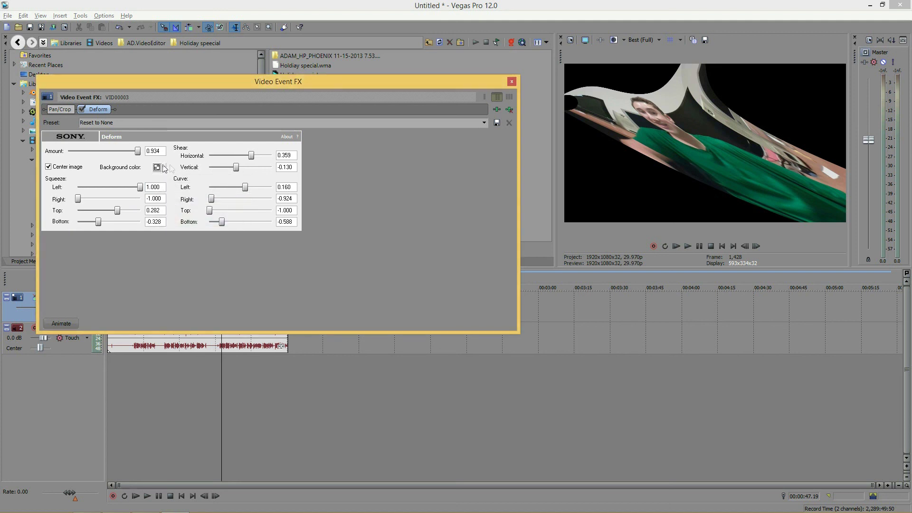
left_click(164, 167)
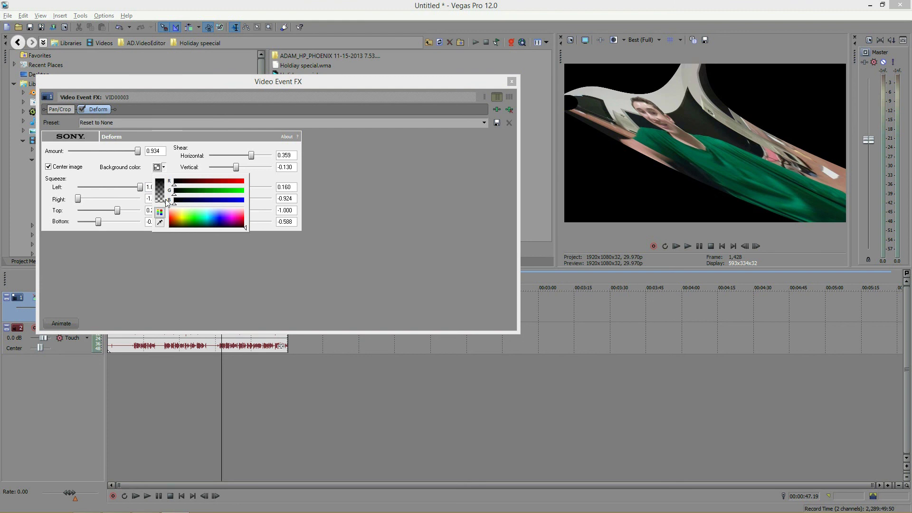
left_click(163, 180)
left_click_drag(194, 213, 196, 215)
left_click(201, 238)
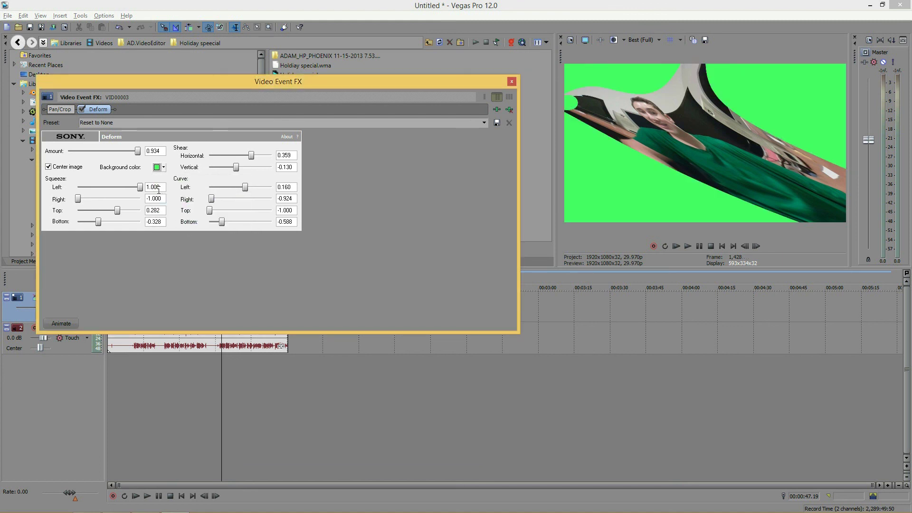
Change the Deform background colour to blue
left_click(163, 168)
left_click(216, 218)
left_click(200, 256)
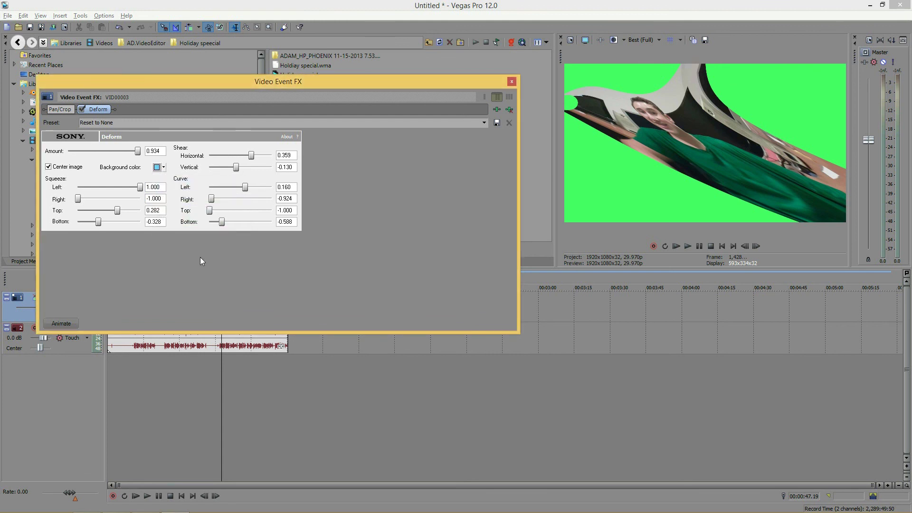